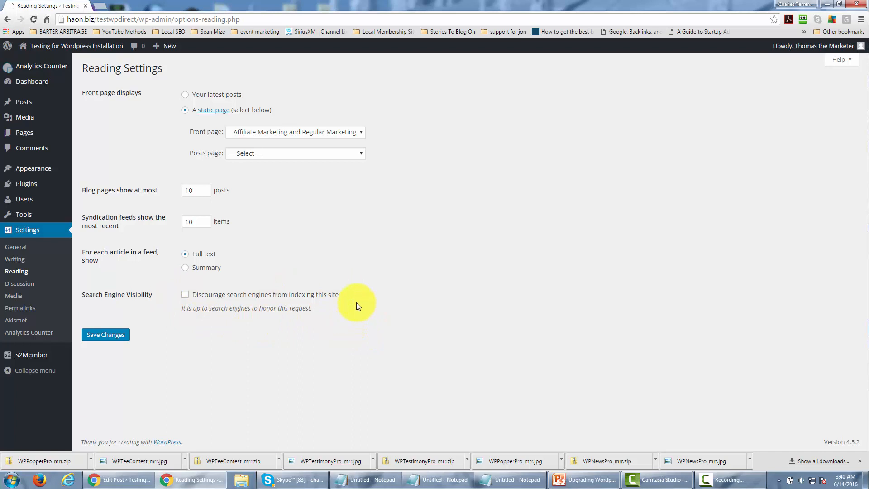
- Discourage search engines from indexing the site and save the reading settings
click(185, 294)
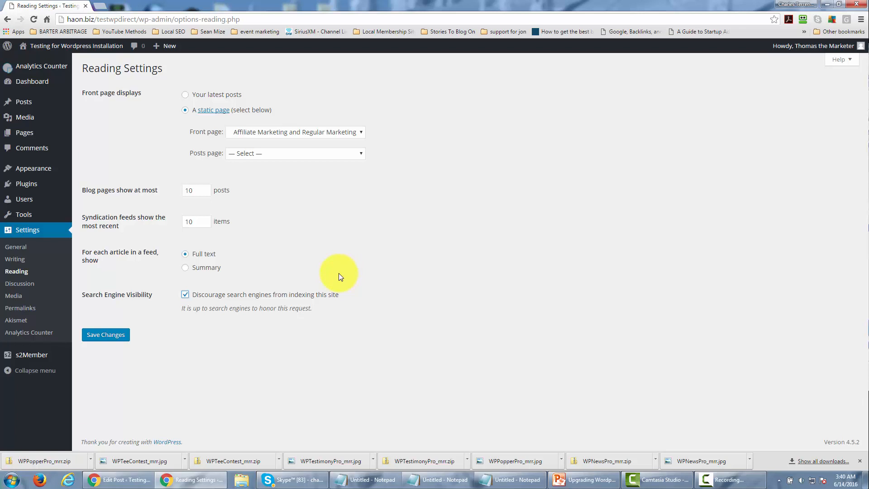
click(104, 333)
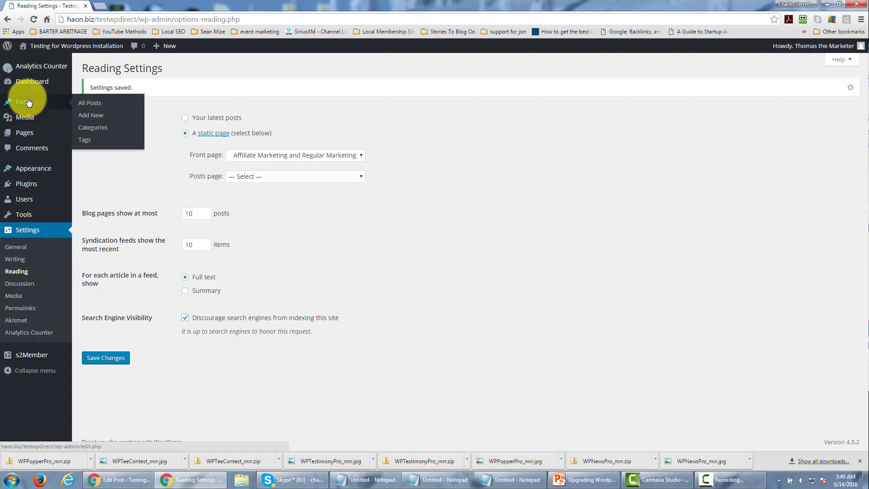
- Create a new post titled "Month One" and publish it
mouse_move(29, 141)
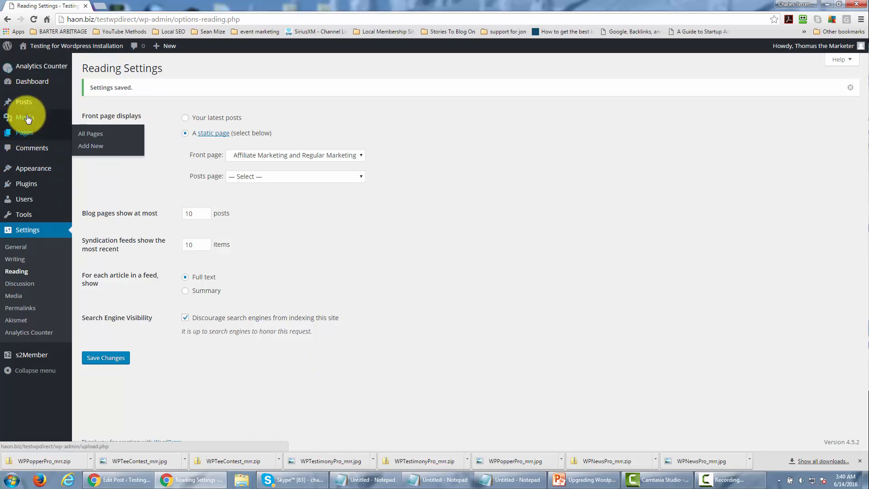
mouse_move(28, 106)
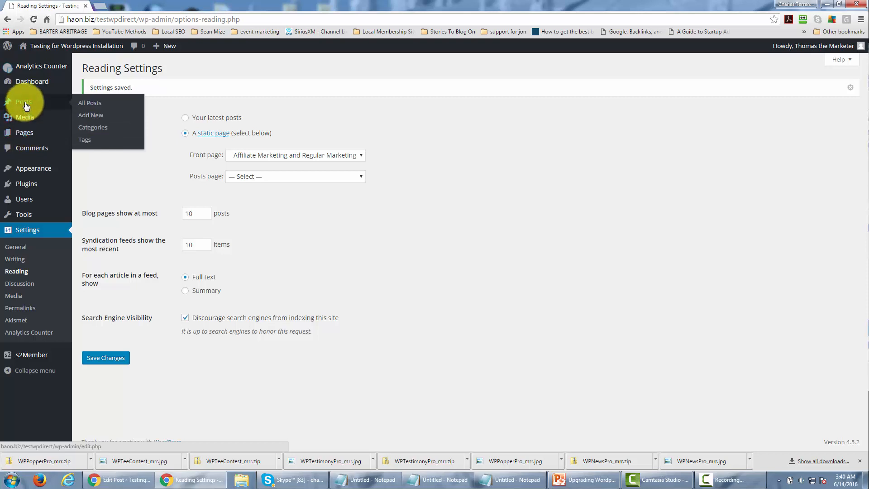
click(93, 105)
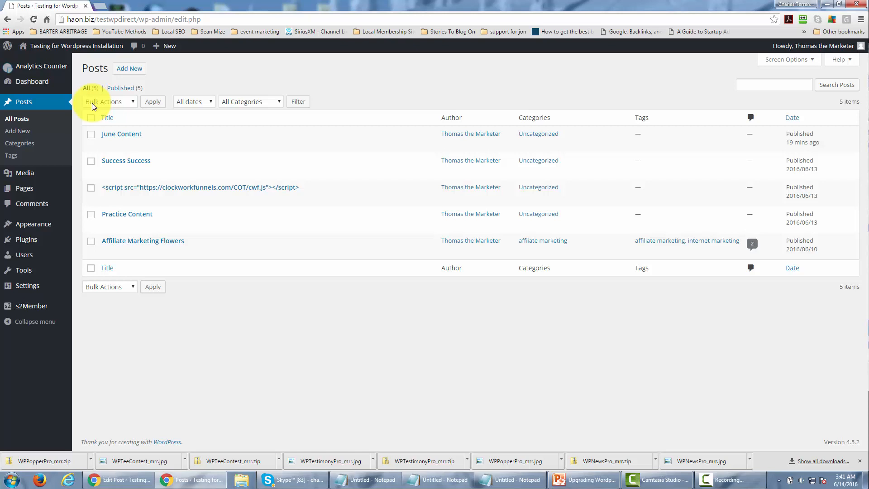
click(134, 71)
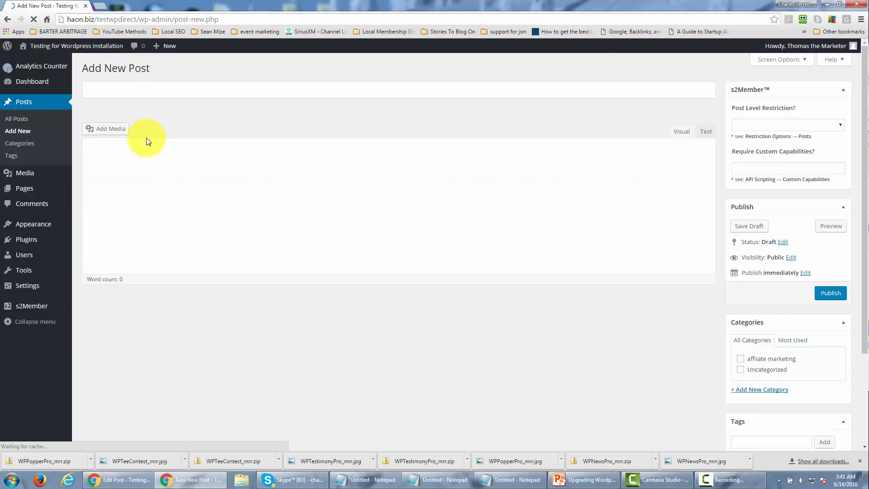
click(143, 90)
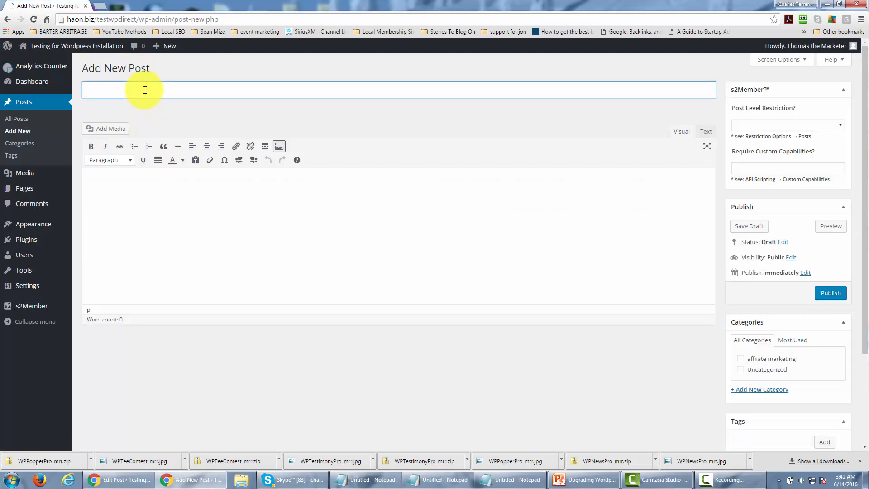
text(Month One)
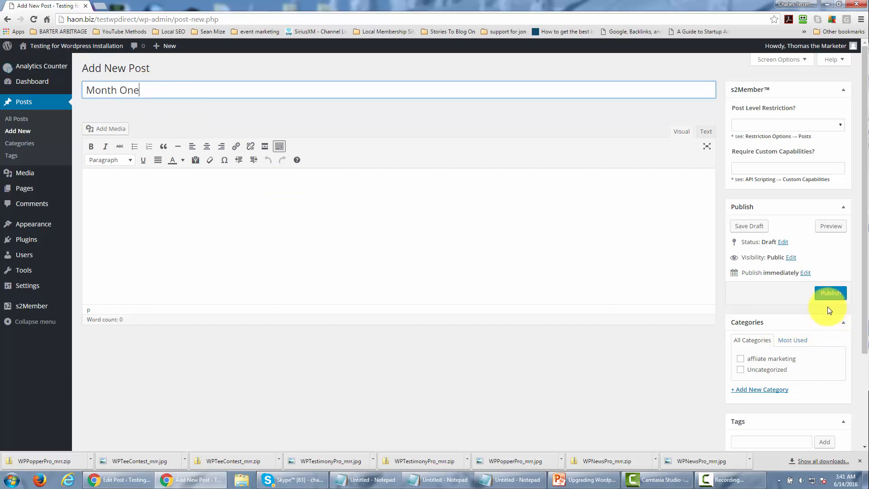
click(828, 295)
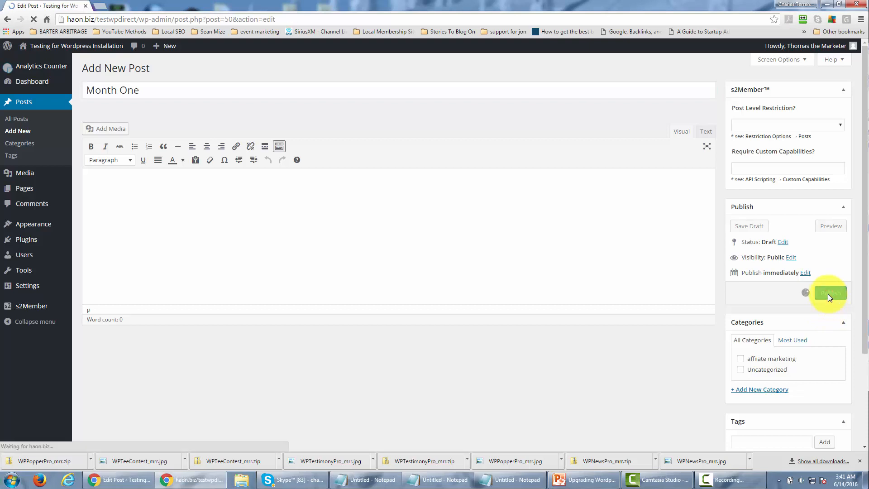
- Restrict the Month One post to "Require Level #1 (or higher)" in s2Member and update the post
click(839, 153)
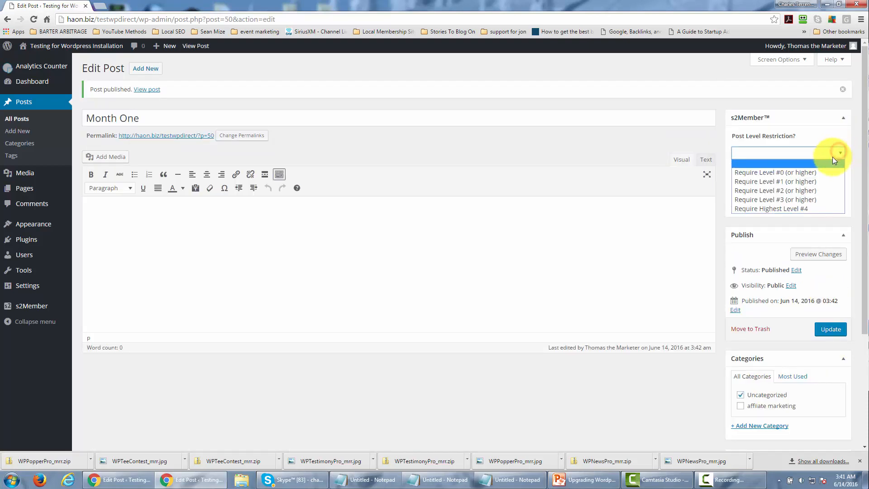
click(824, 180)
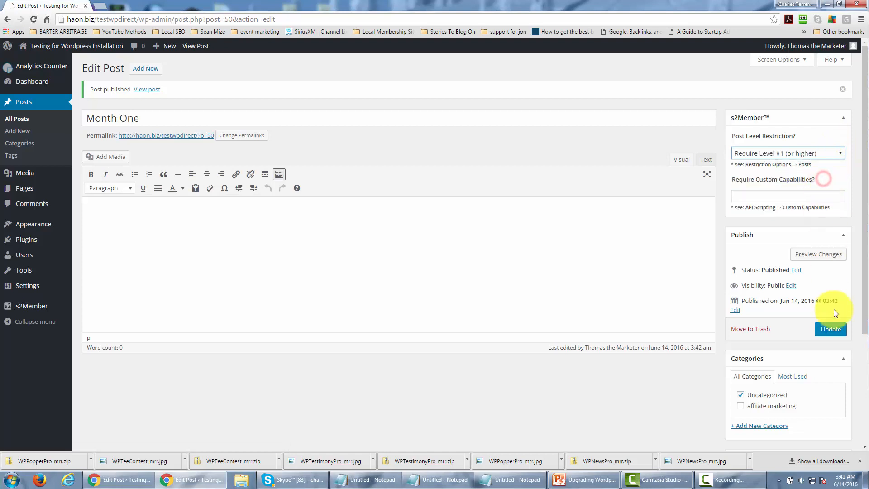
click(828, 330)
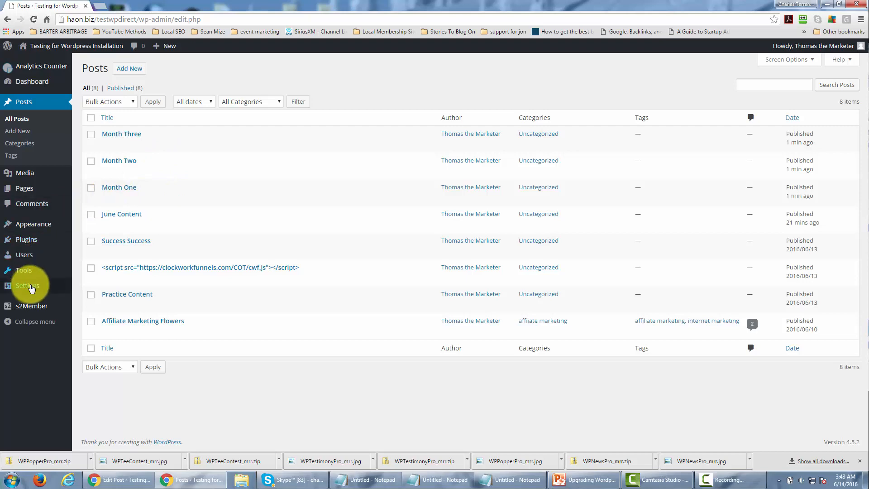
- Set the site's permalink structure to Post name and save the change
mouse_move(31, 289)
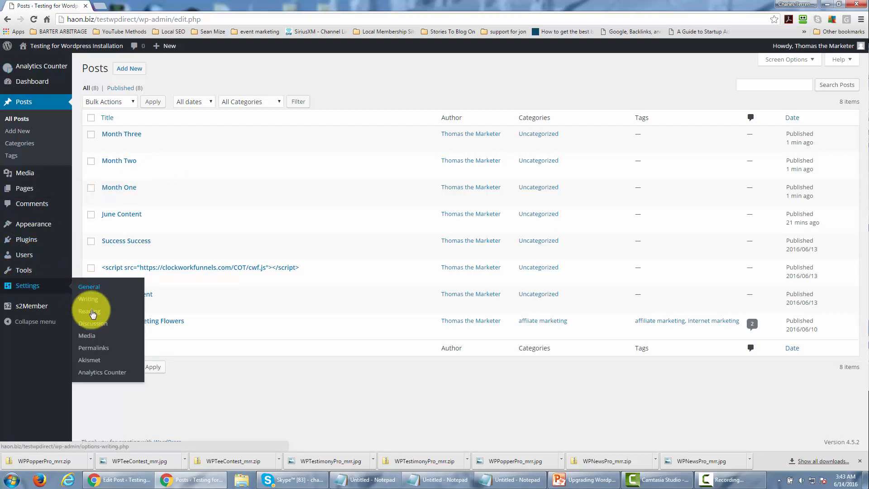
click(94, 348)
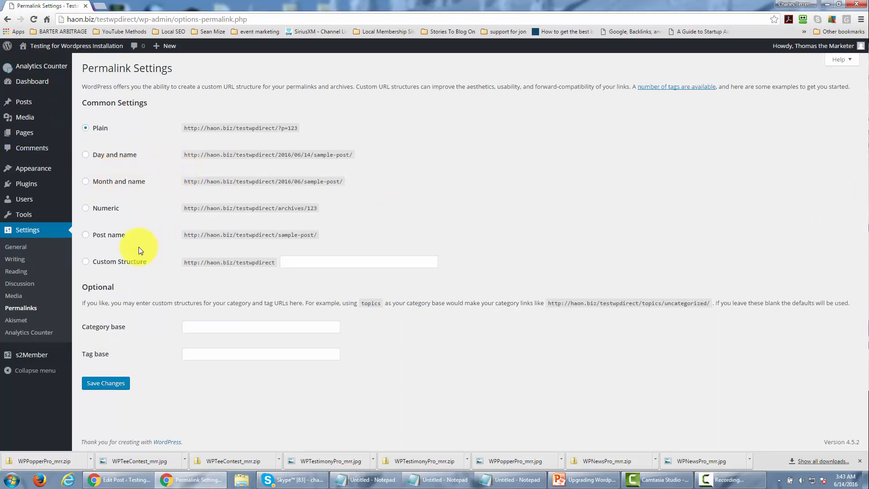
click(87, 235)
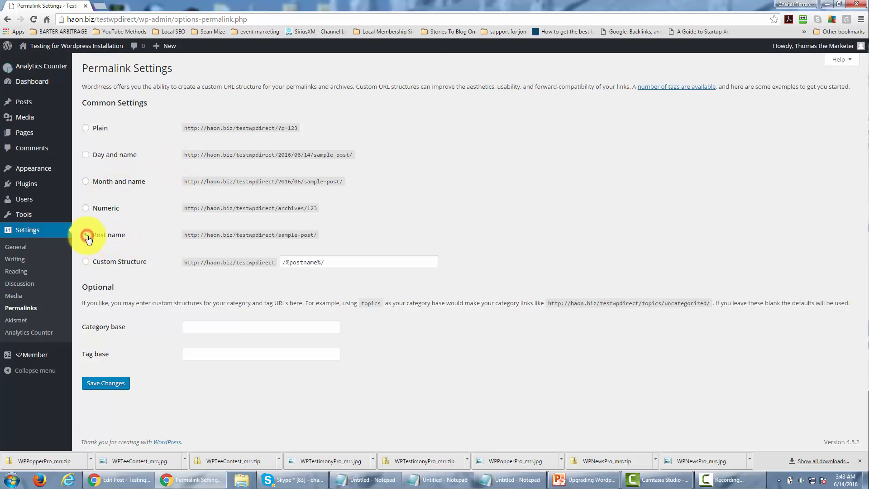
click(107, 385)
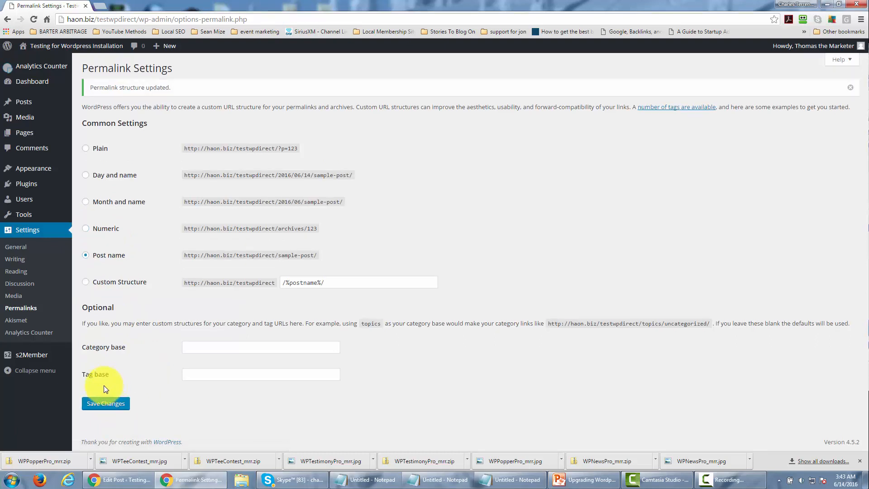
- Edit the Month One post and extend its title to "Month One: CPA Marketing"
mouse_move(26, 104)
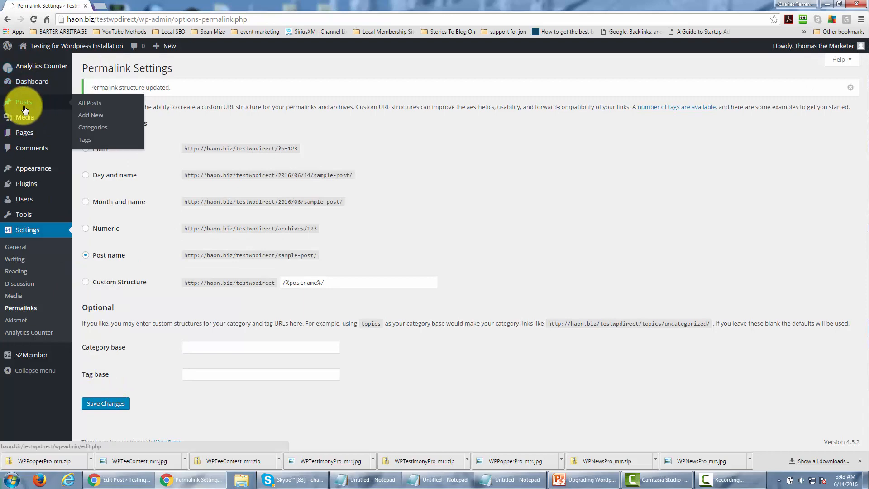
click(87, 105)
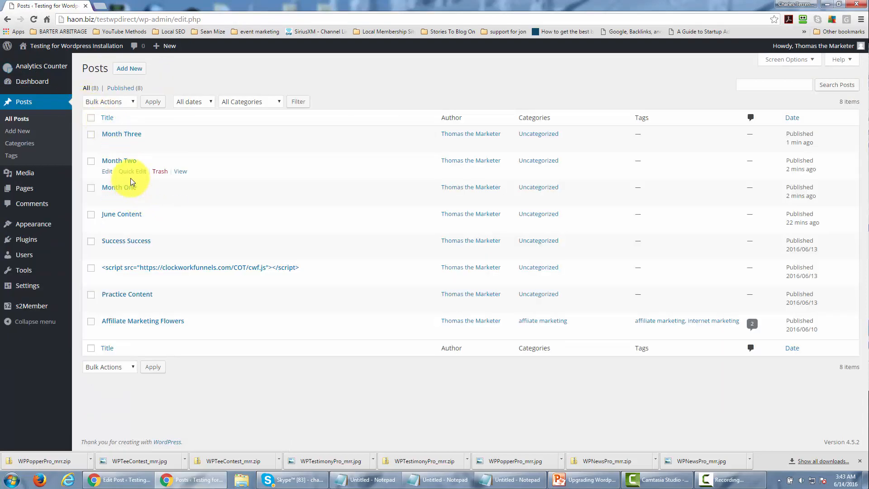
mouse_move(129, 191)
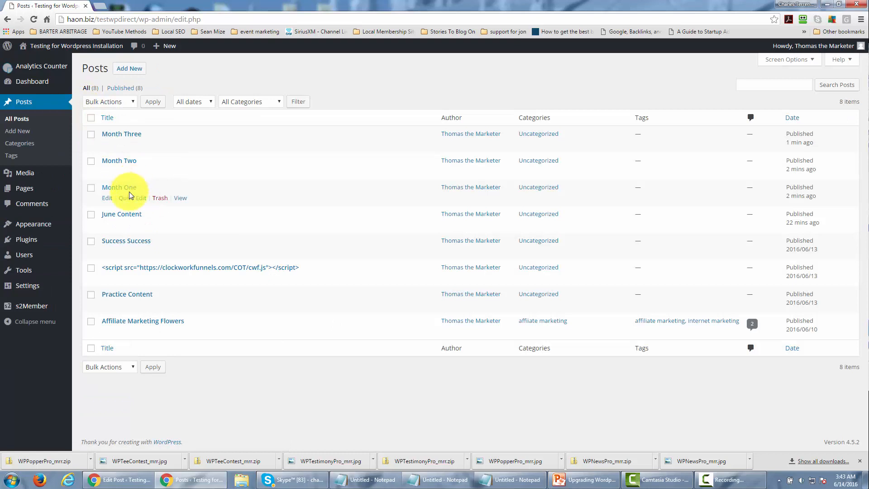
click(107, 201)
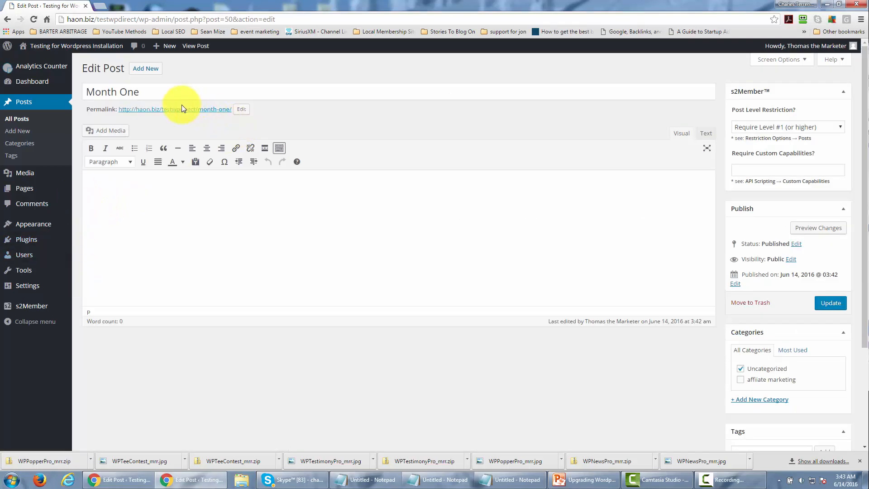
click(163, 91)
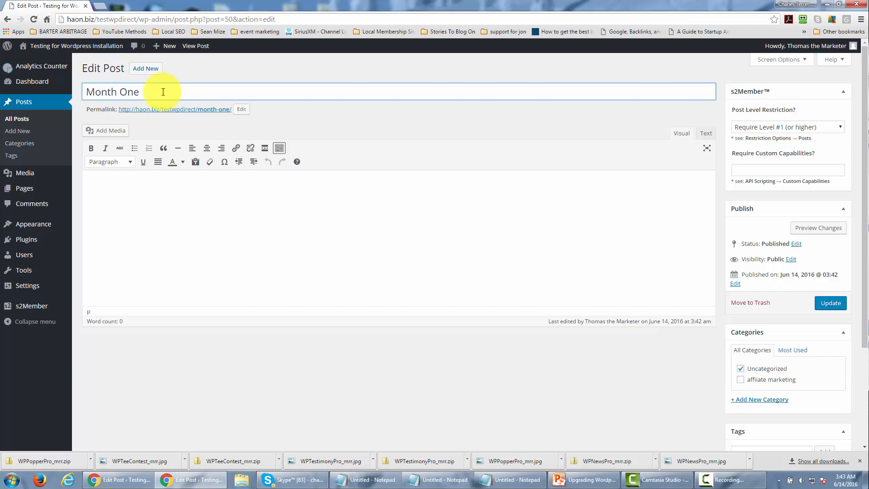
text(: CPAMarketing)
click(164, 92)
click(318, 121)
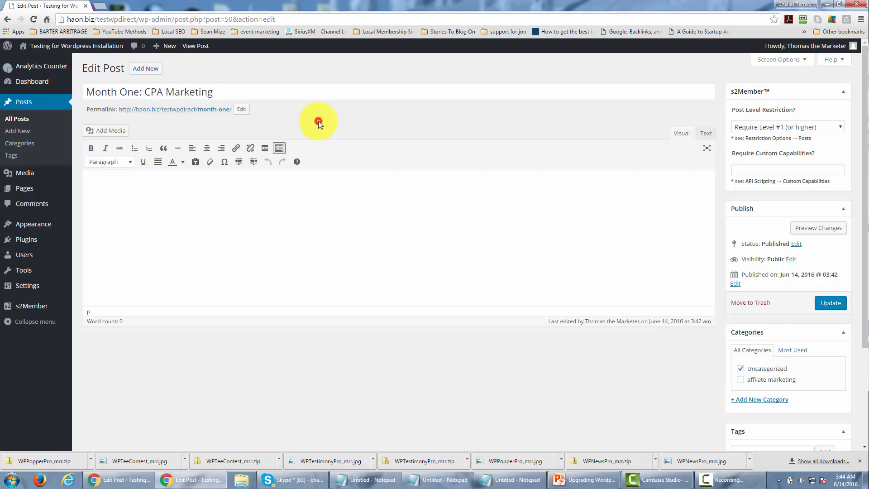
- Change the post's permalink slug to "month-one-cpa-marketing-23" and update the post
click(240, 110)
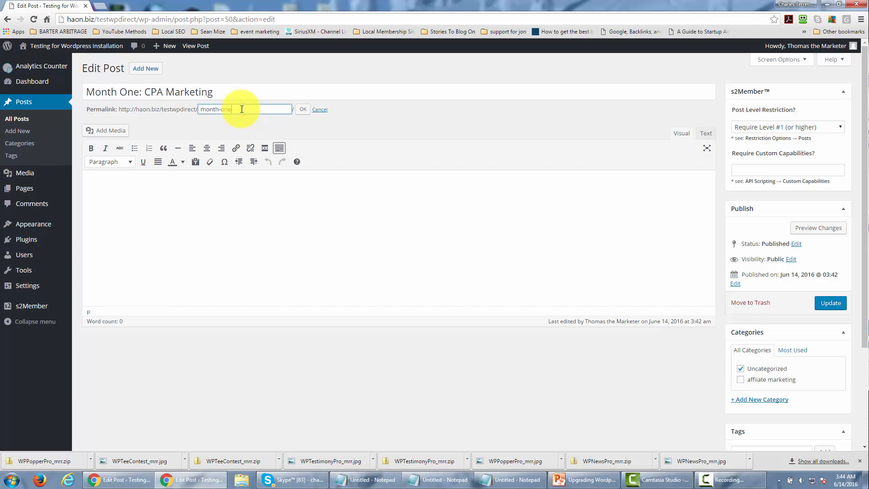
text(-cpa-marketing)
text(-23)
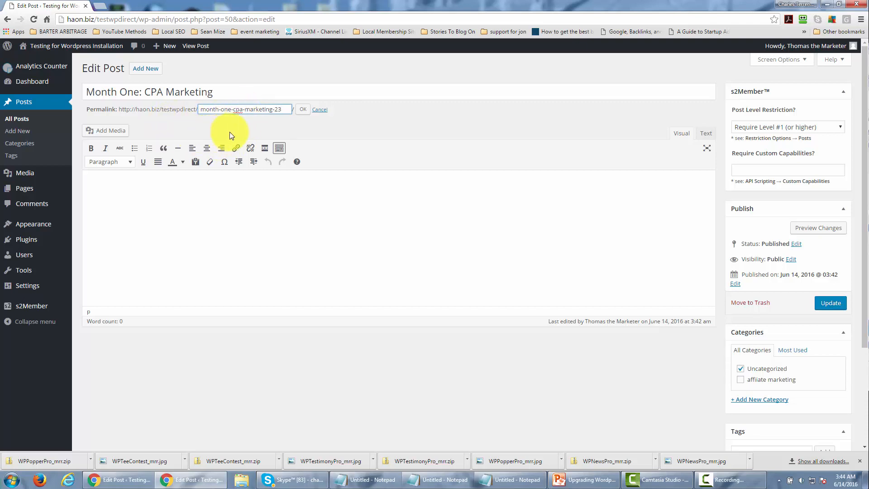
click(302, 109)
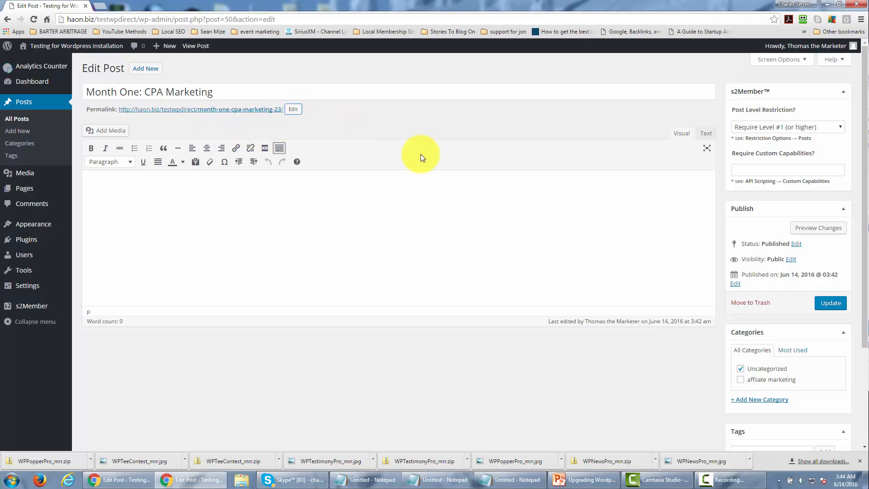
click(825, 304)
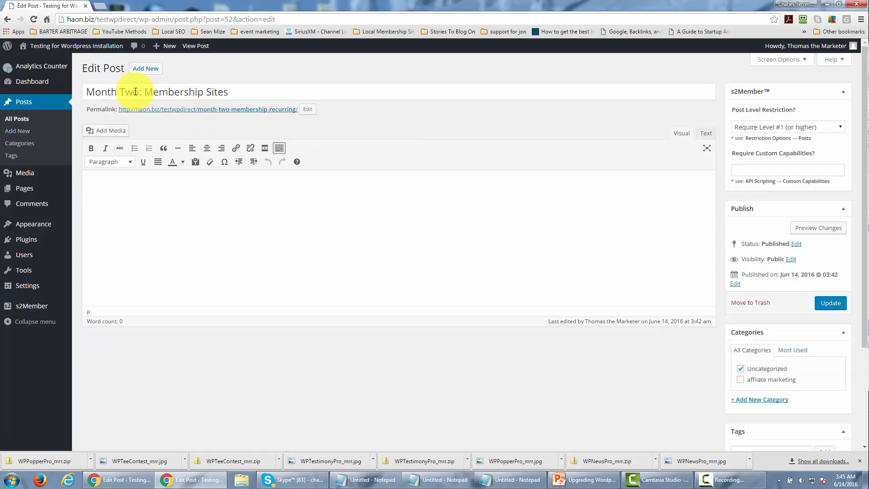
- Update the "Month Two: Membership Sites" post to save its title and permalink
click(821, 306)
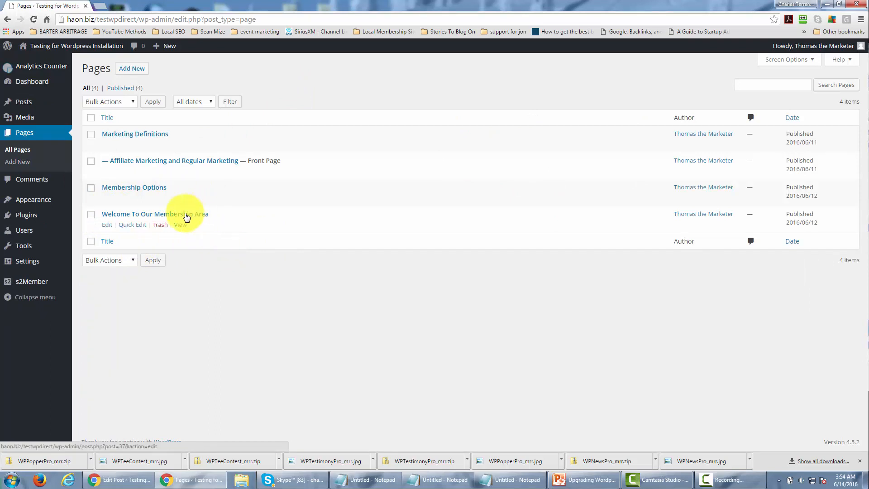
- Edit the "Welcome To Our Membership Area" page and show its content in Text mode
click(109, 225)
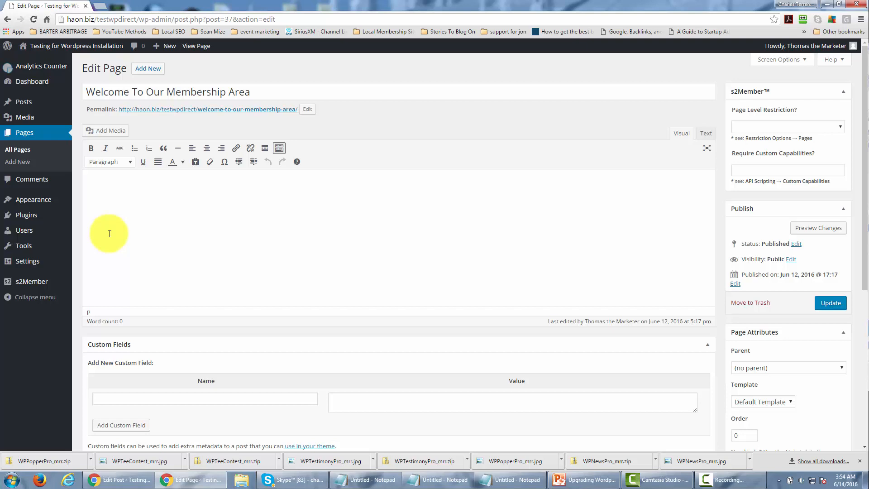
click(705, 134)
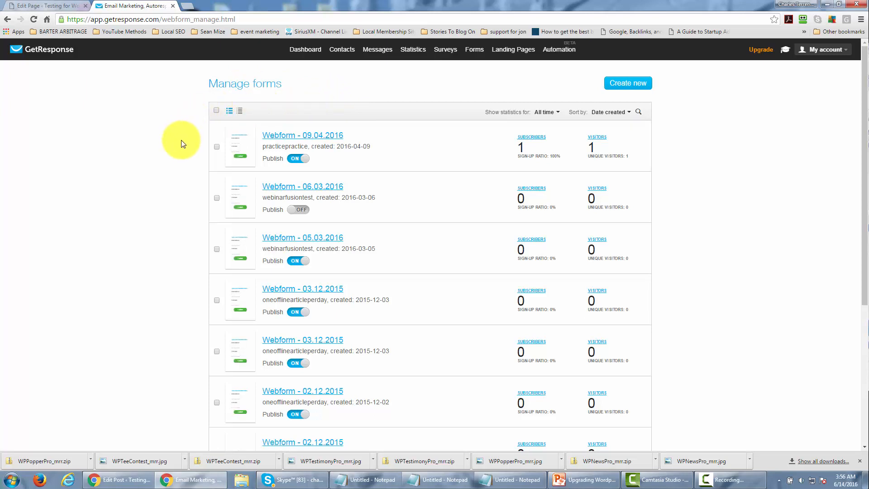
- In GetResponse, open the form "Webform - 09.04.2016" in the form creator, then save and publish it
click(314, 135)
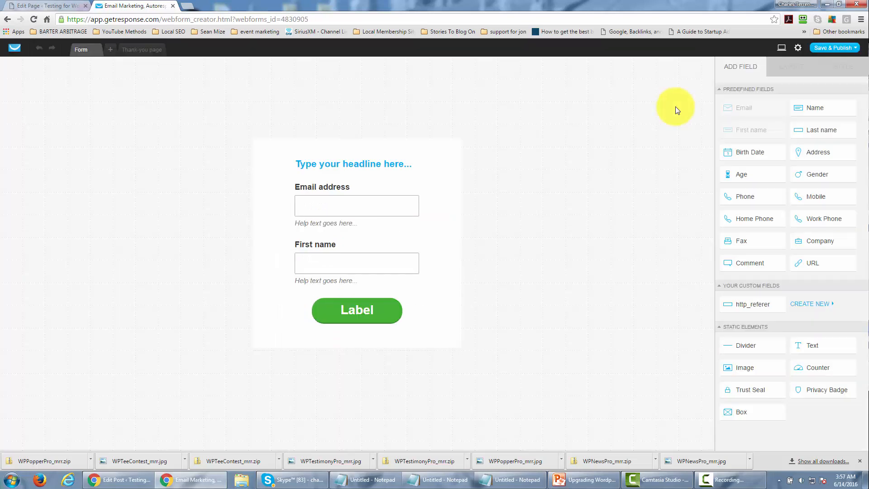
click(824, 47)
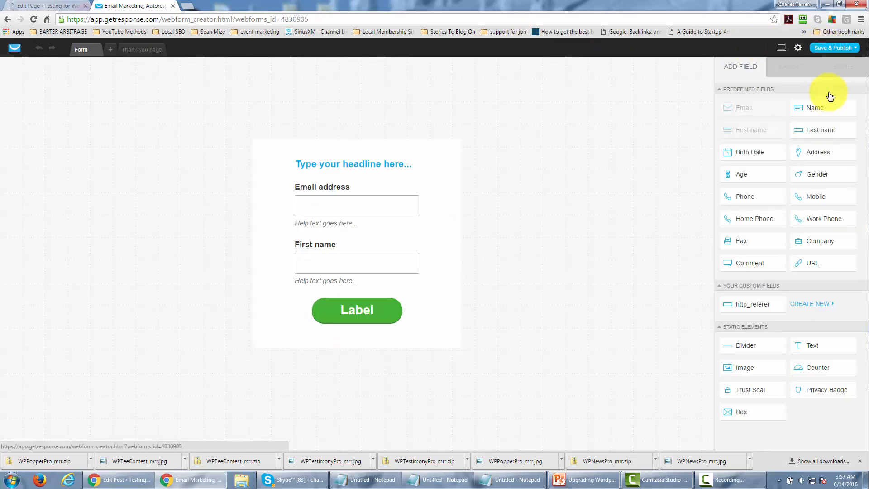
mouse_move(838, 50)
click(830, 82)
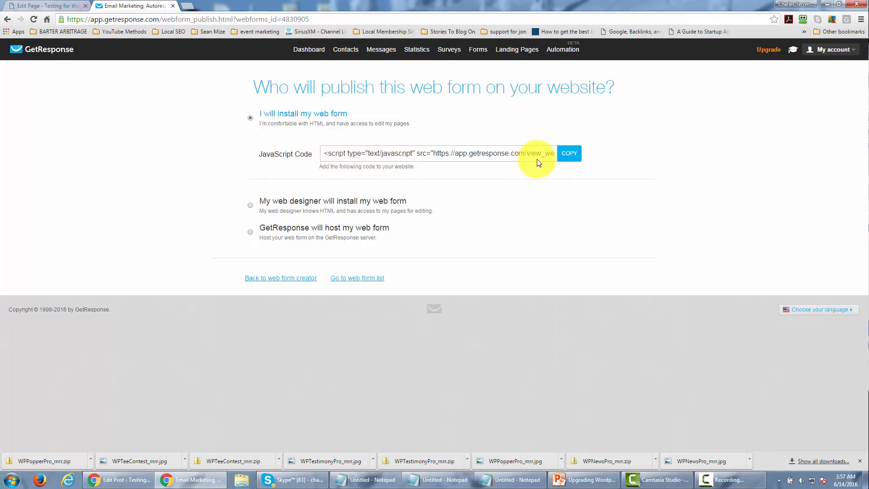
- Copy the web form's JavaScript code for installing it on your own website
click(569, 153)
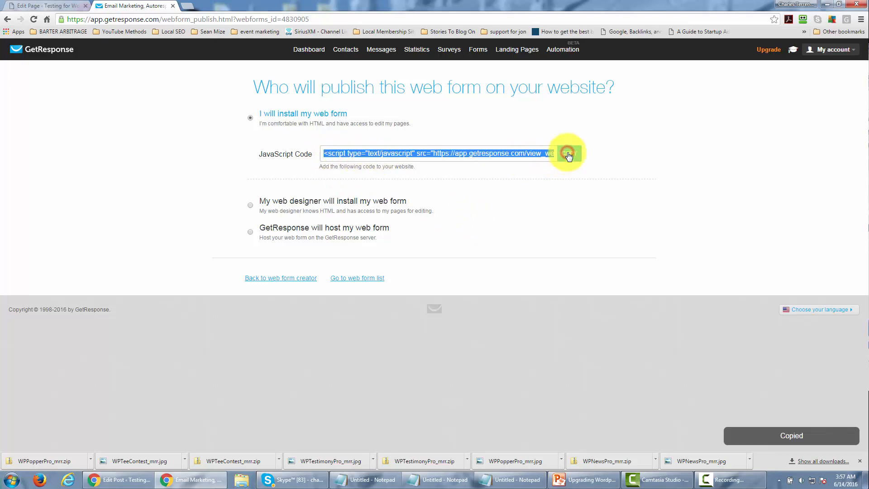
right_click(463, 157)
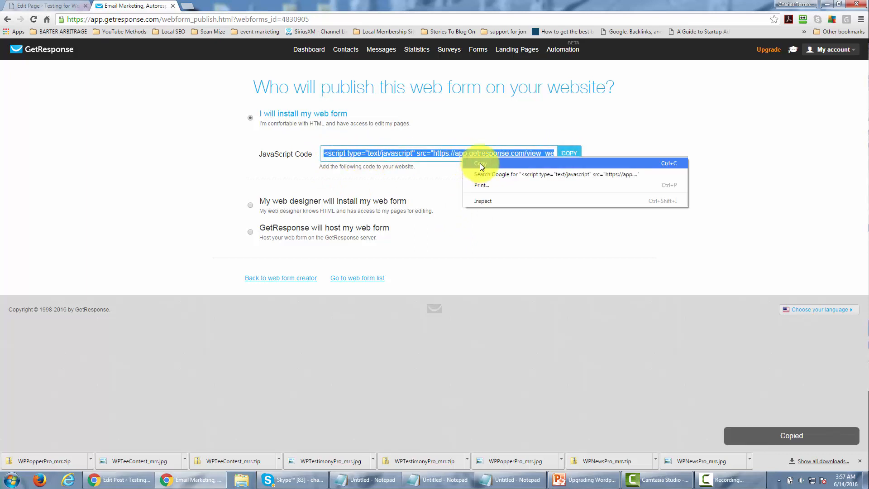
click(480, 163)
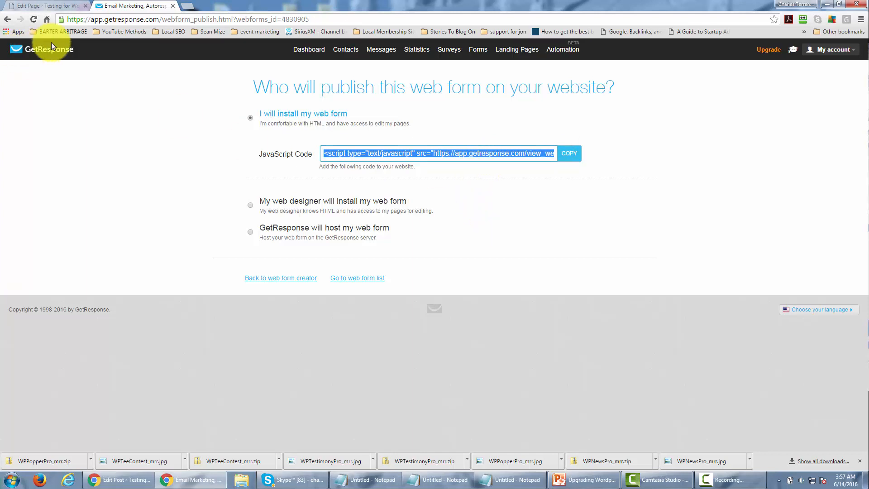
- In WordPress, insert the copied web form script between <center> and </center> tags in the "Welcome To Our Membership Area" page content
click(63, 5)
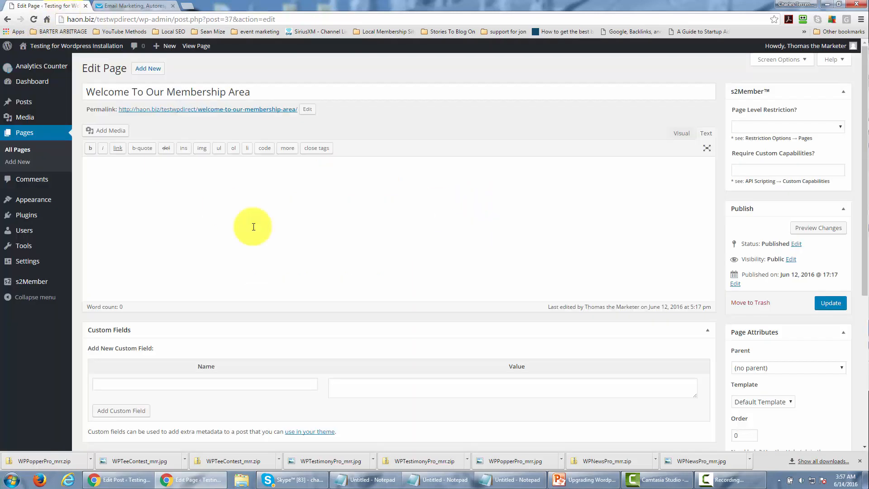
click(128, 167)
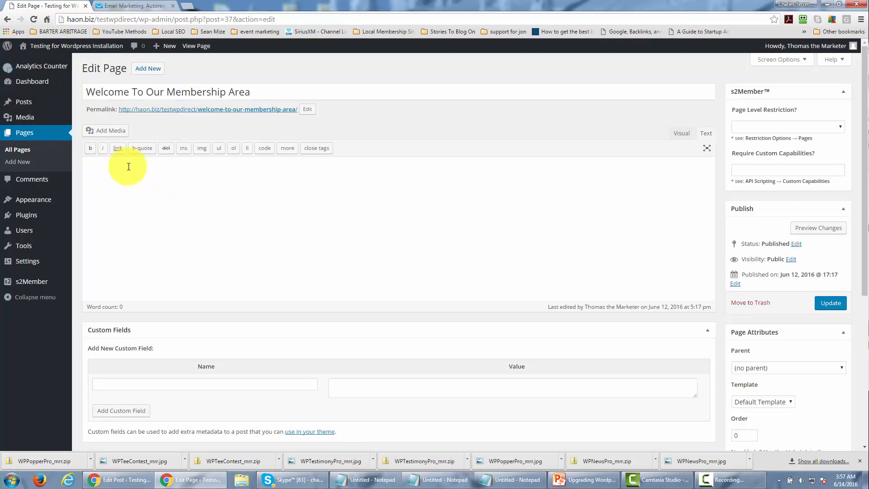
text(<center>)
key(ctrl+v)
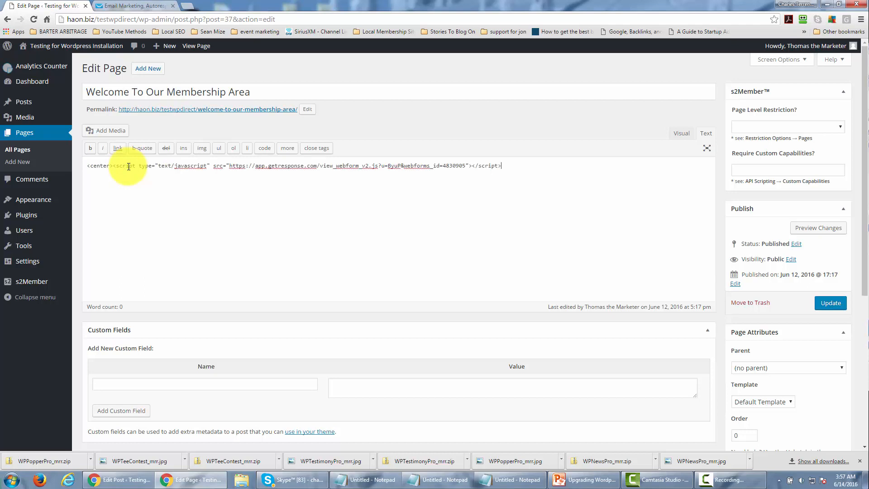
text(</cetner)
key(BackSpace)
key(BackSpace)
key(BackSpace)
key(BackSpace)
text(nter)
- Update the welcome page and view it on the site
click(834, 311)
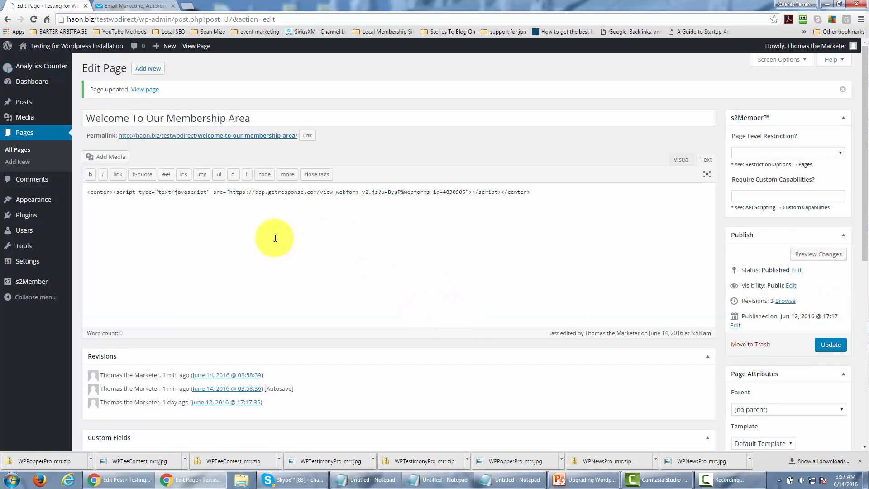
click(149, 90)
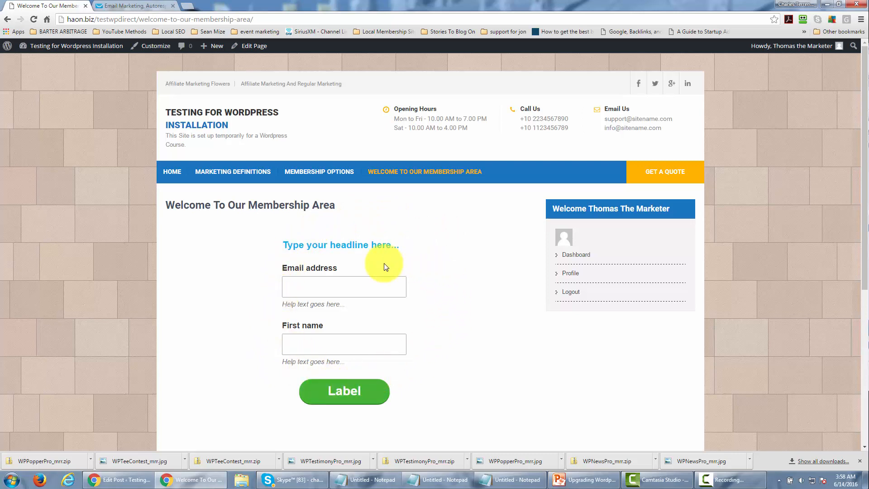
- In GetResponse, start a new time-based autoresponder and set it to send on day 30
key(ctrl+Tab)
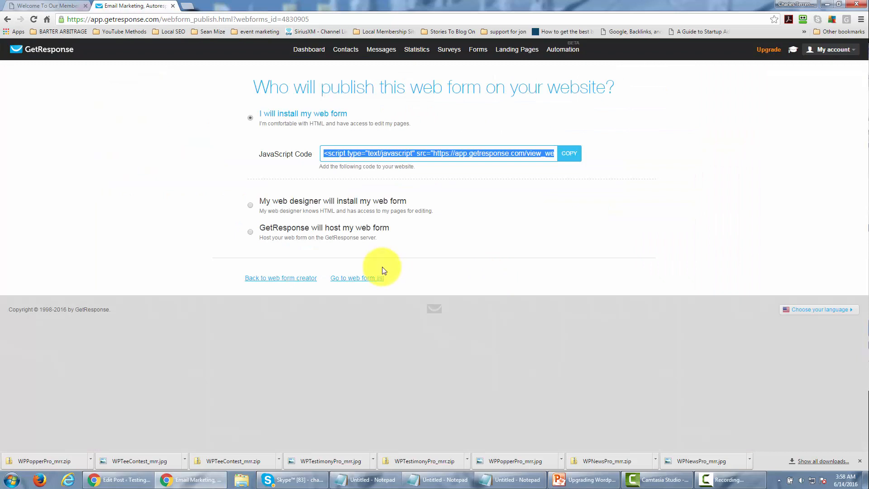
mouse_move(378, 52)
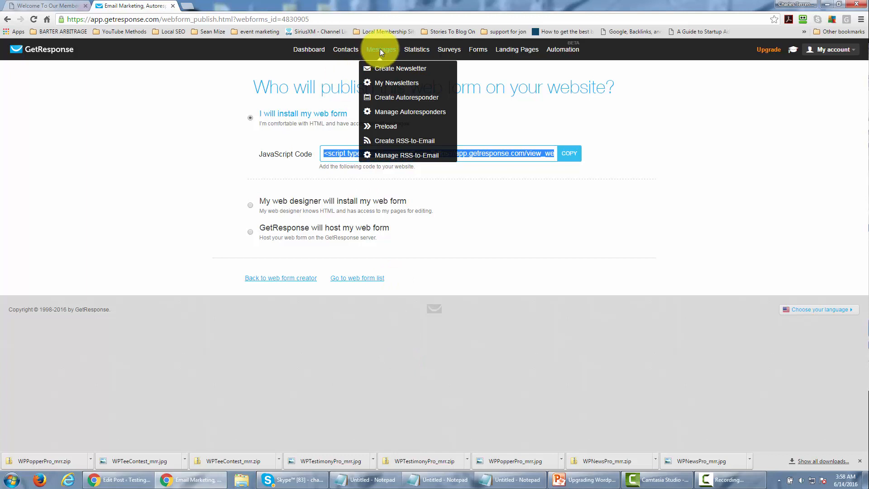
click(387, 98)
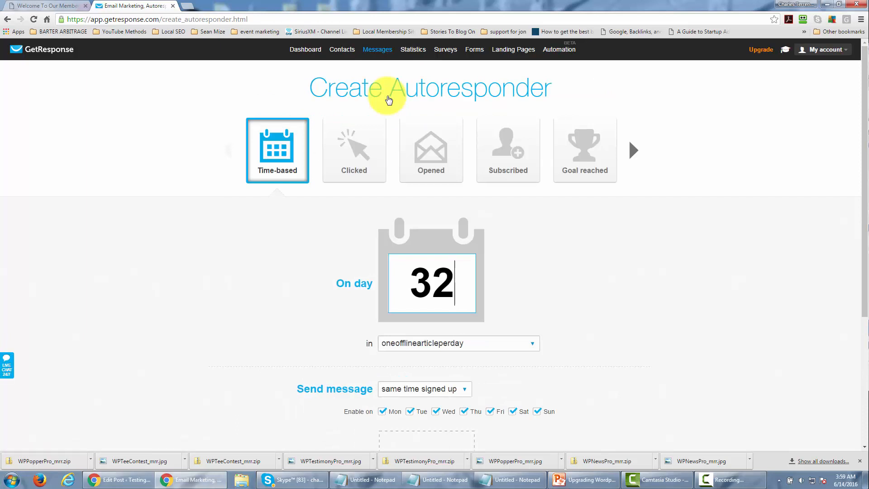
key(BackSpace)
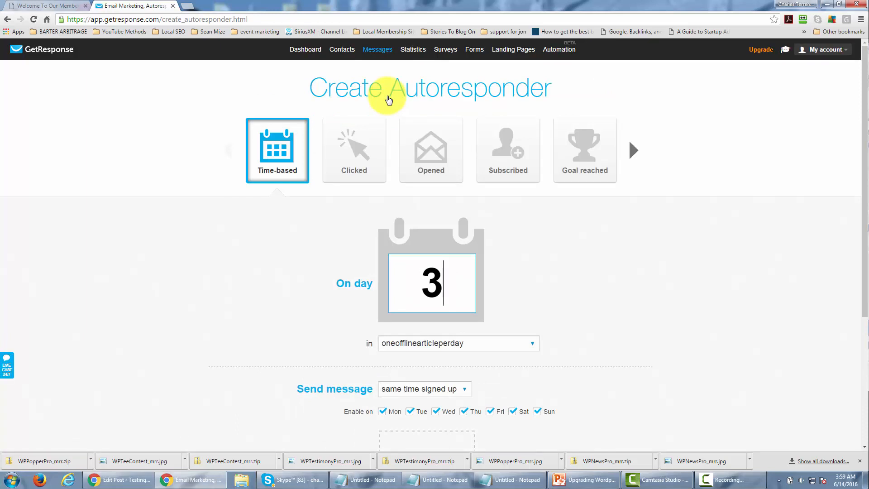
text(0)
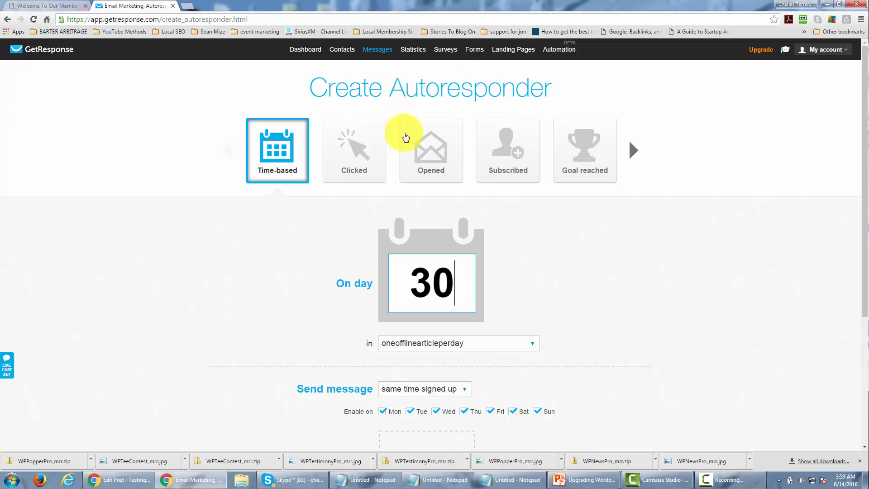
- Create a new email for the autoresponder with message name "Get Month Two Content" and subject "Get Month Two Cotnent", and save its settings
scroll(341, 242, down, 3)
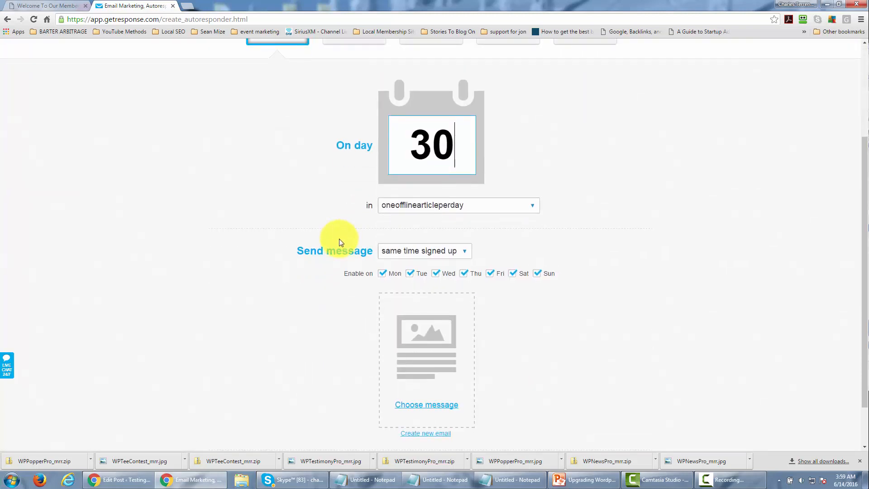
scroll(341, 240, down, 1)
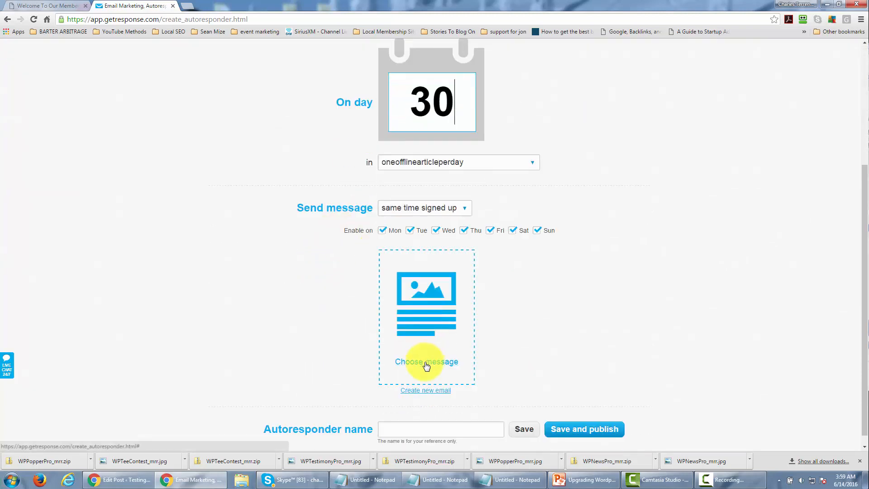
click(426, 391)
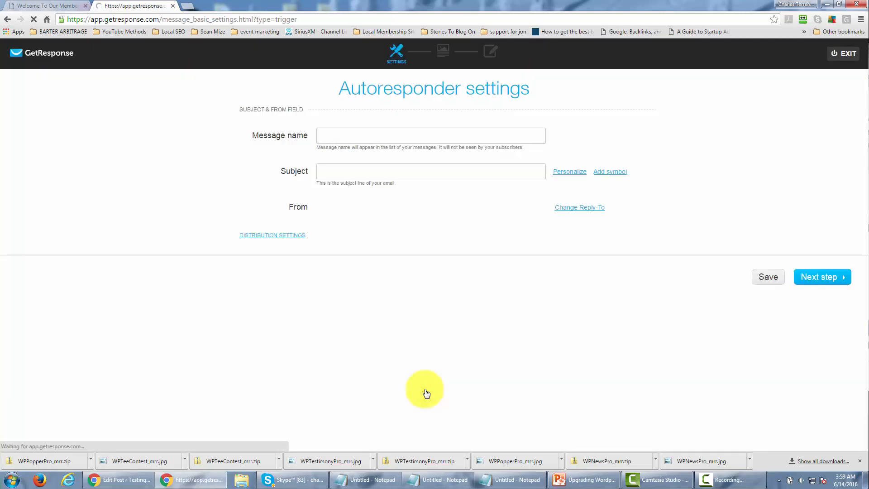
click(350, 135)
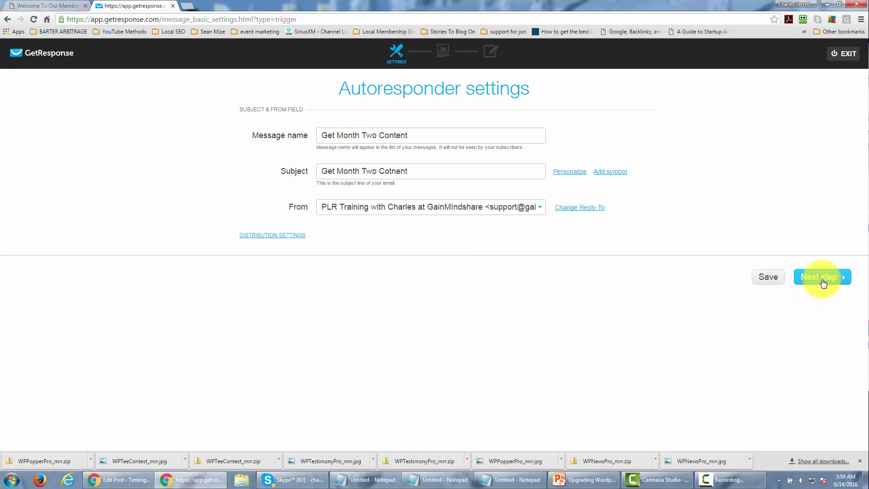
click(766, 279)
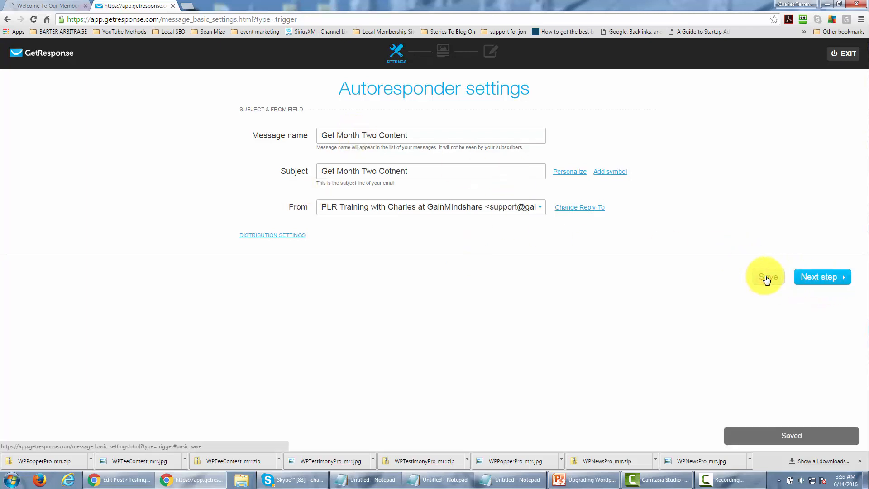
- Proceed to the template choice and start the email from scratch with the "1 column-3" layout
click(809, 278)
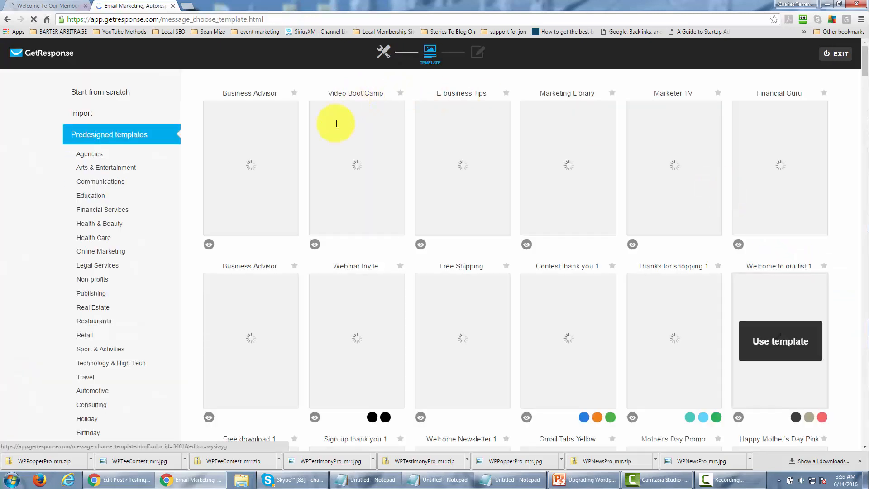
click(109, 96)
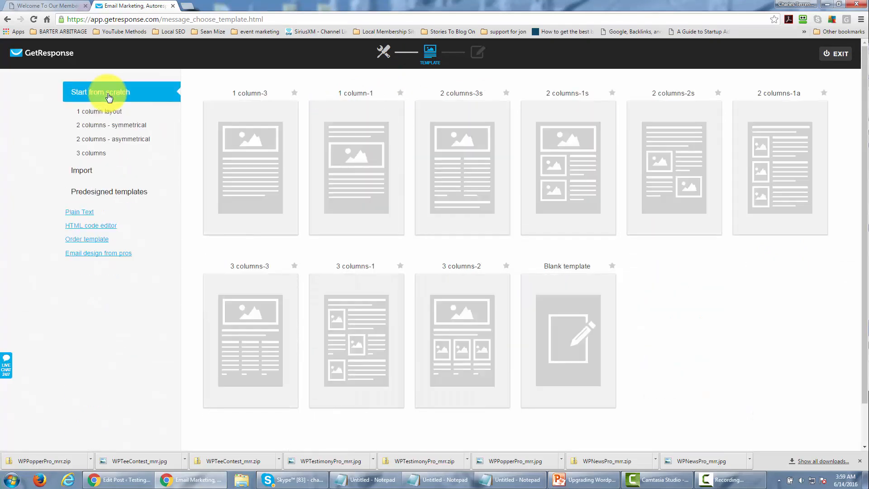
click(244, 165)
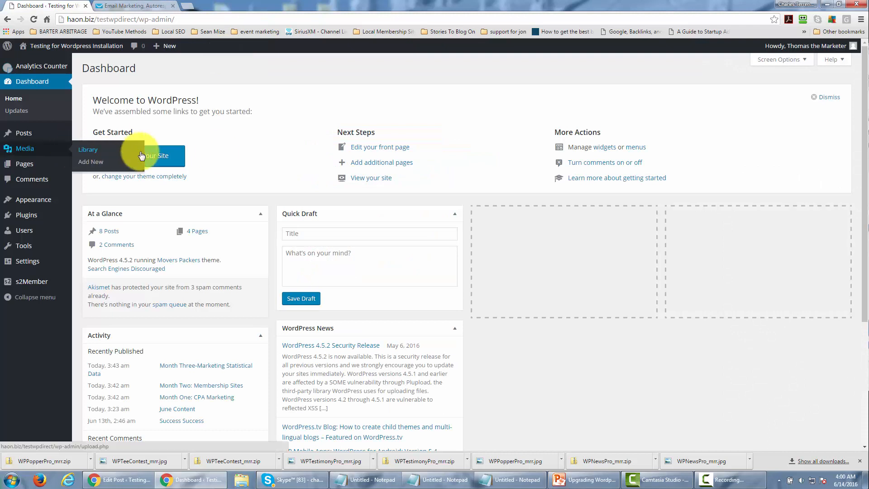
- In the WordPress posts list, copy the view link address of the "Month Two: Membership Sites" post
mouse_move(26, 132)
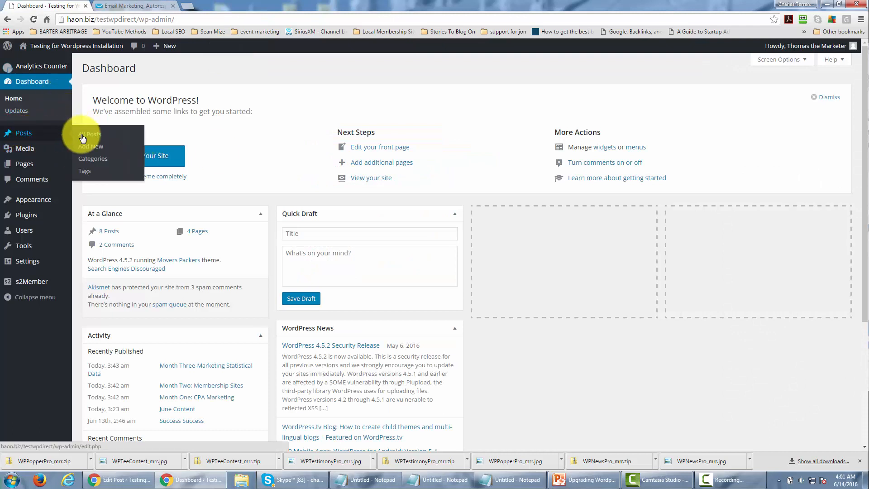
click(86, 135)
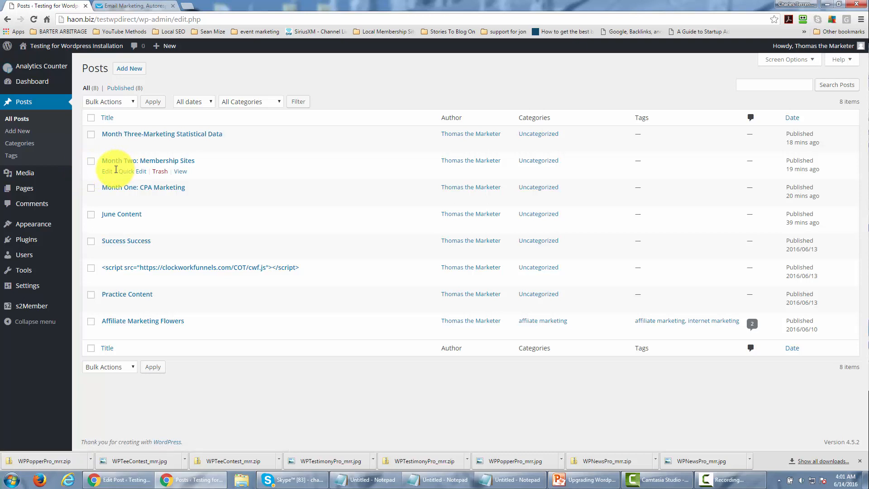
right_click(179, 176)
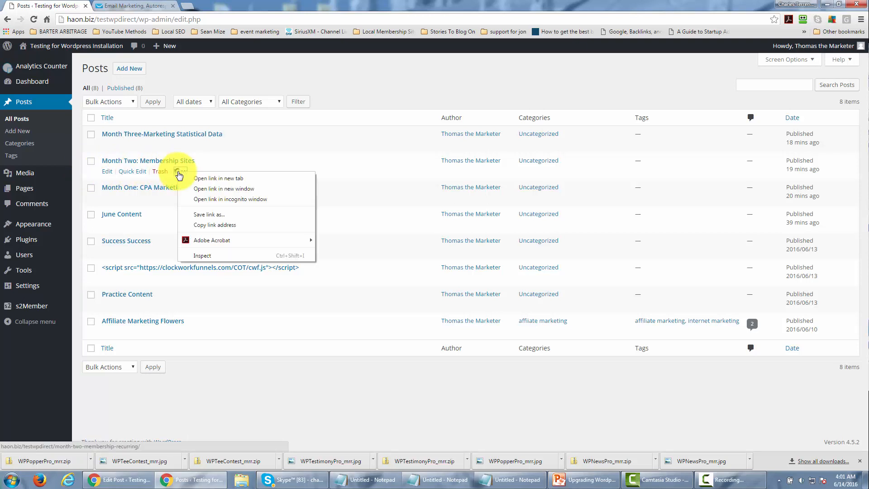
click(207, 226)
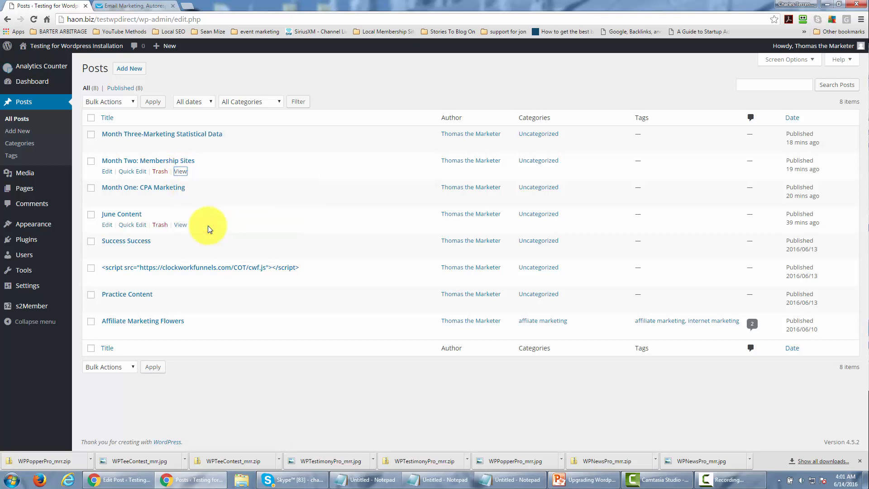
- In the GetResponse email, delete the lower part of the placeholder text and paste the month-two post link below the remaining paragraph
click(141, 6)
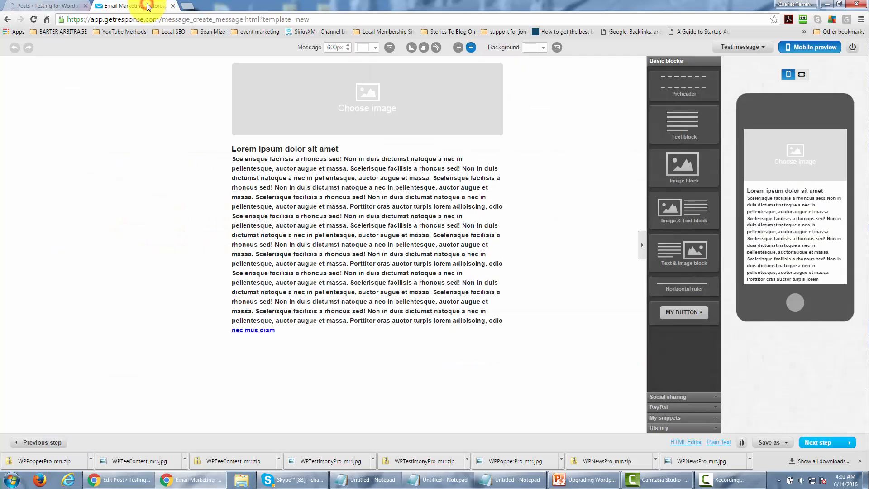
click(333, 189)
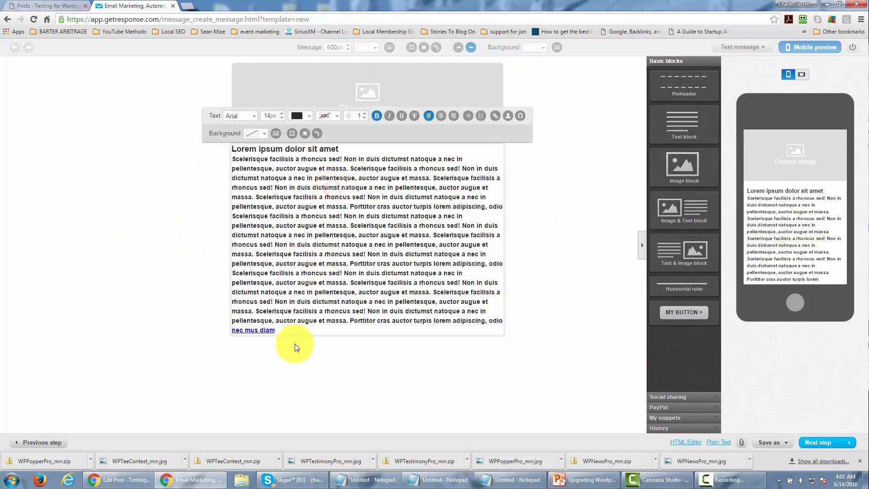
drag(295, 330, 236, 194)
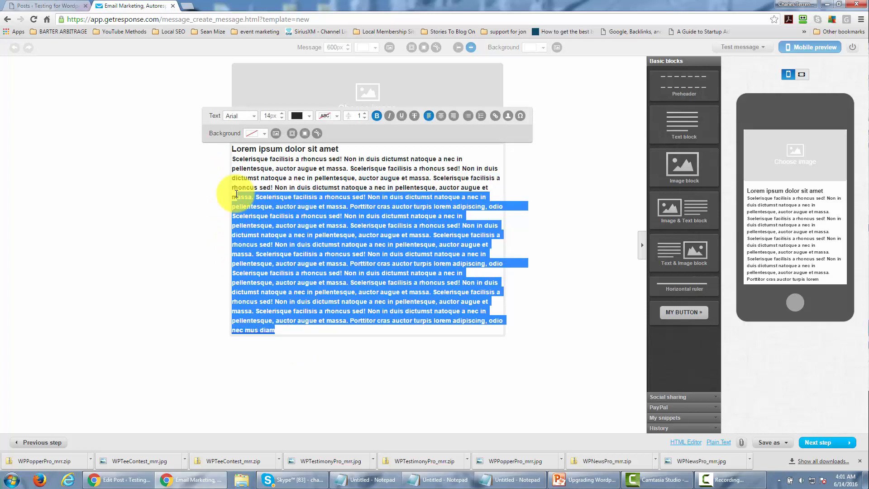
key(BackSpace)
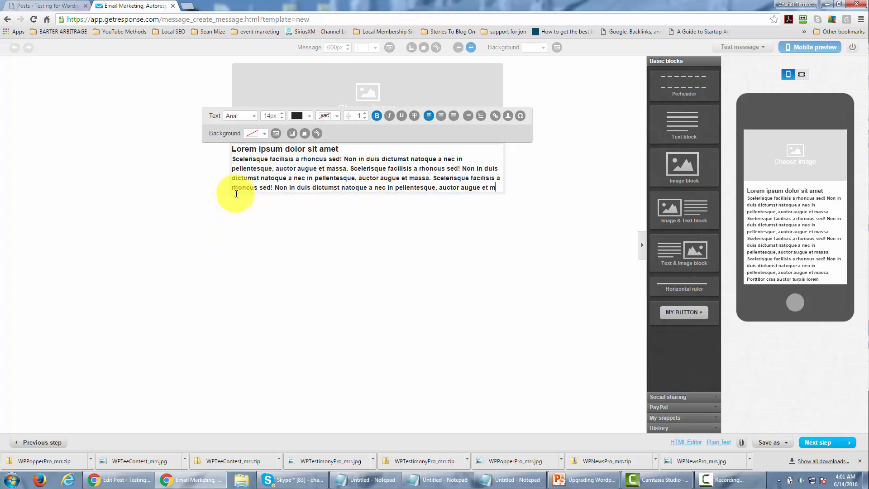
key(Return)
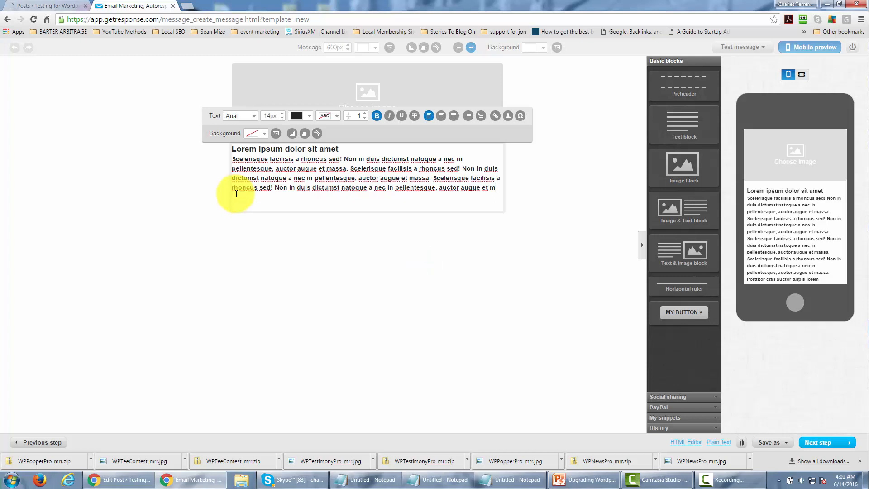
key(ctrl+v)
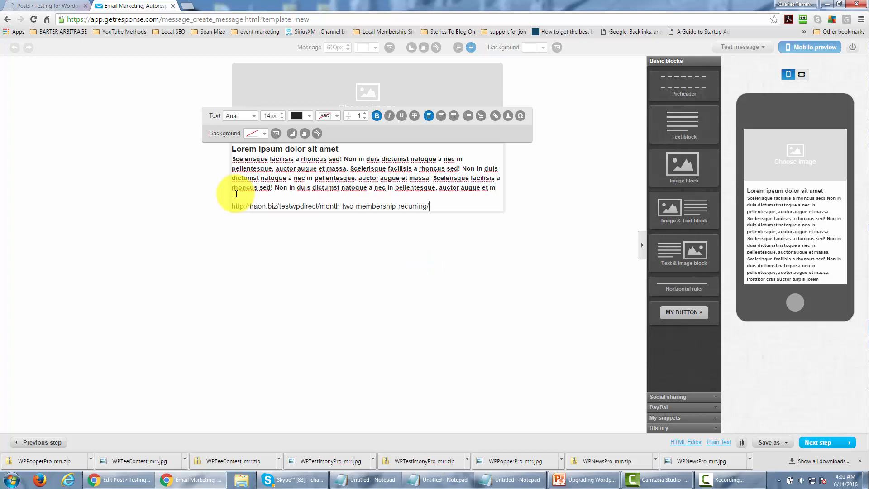
- Add a sign-off below the link with "Signed" and the sender's name on the following line
key(Return)
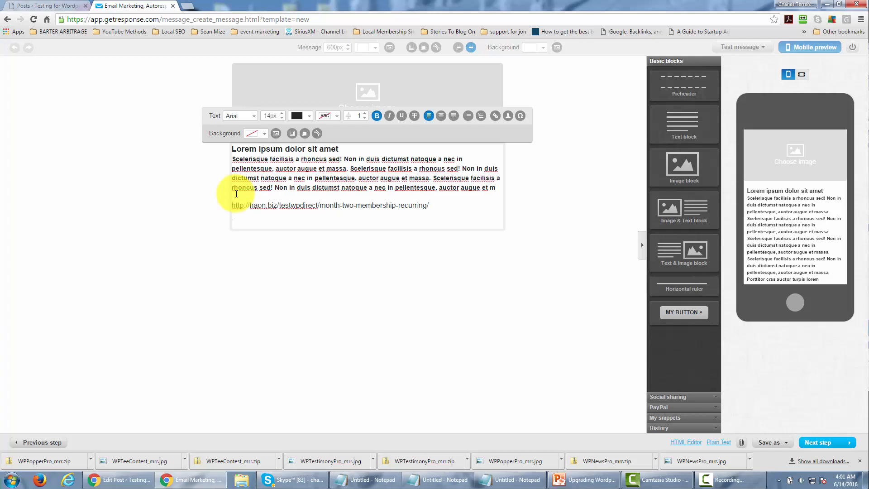
text(Signed)
key(Return)
text(Thoma)
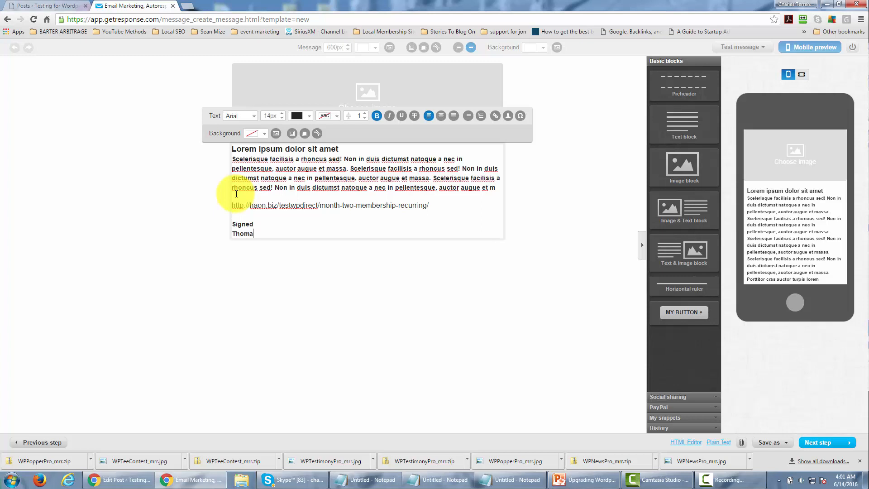
text(s the Marketer)
- Review the heading and the month-two link in the email body, and proceed to the next step of the message
drag(354, 149, 202, 148)
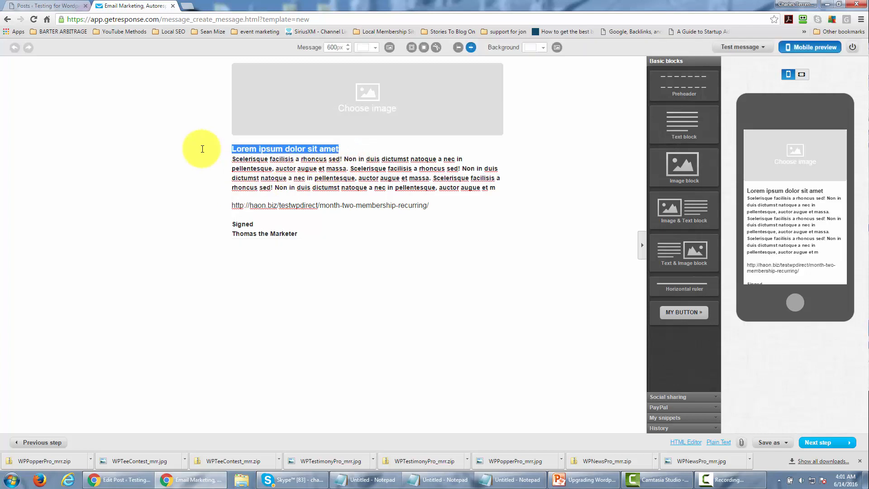
click(314, 175)
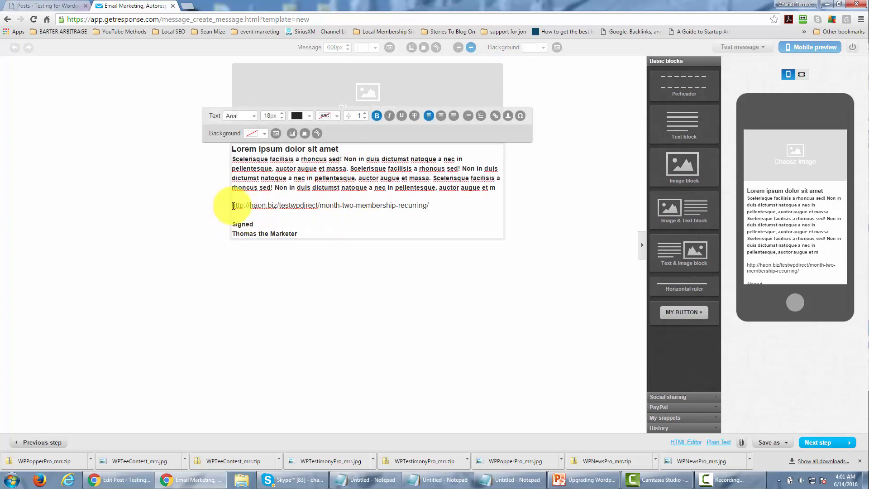
drag(234, 206, 446, 209)
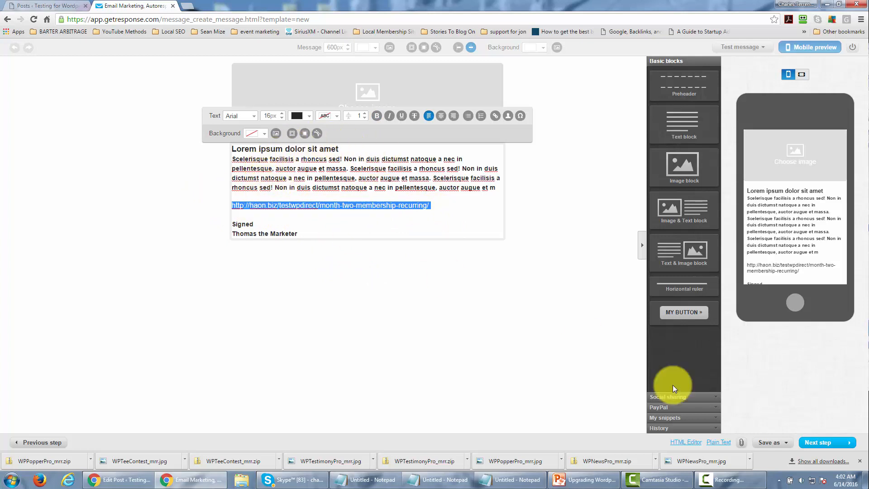
click(811, 446)
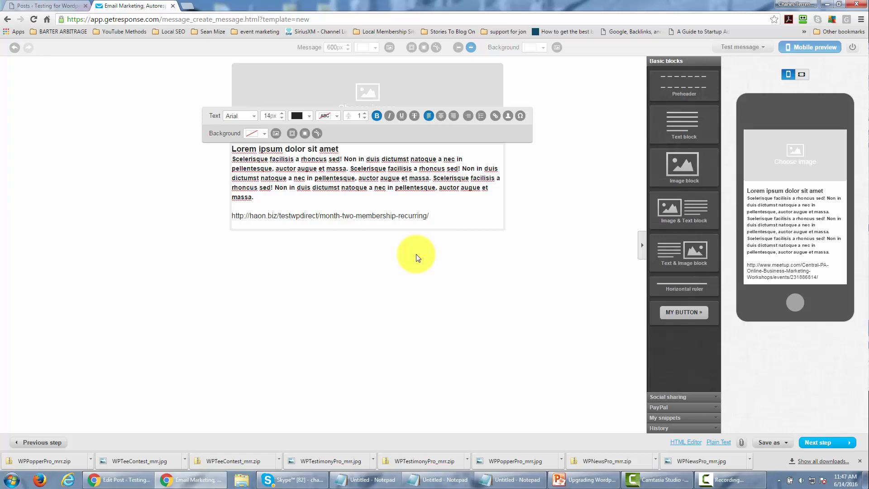
- Copy the view link address of the "Month Three-Marketing Statistical Data" post in WordPress and return to the email in GetResponse
click(48, 5)
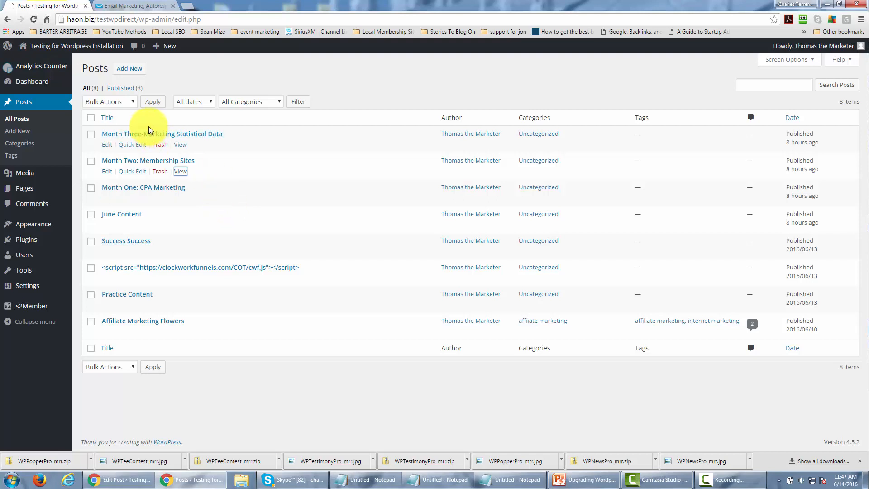
right_click(182, 146)
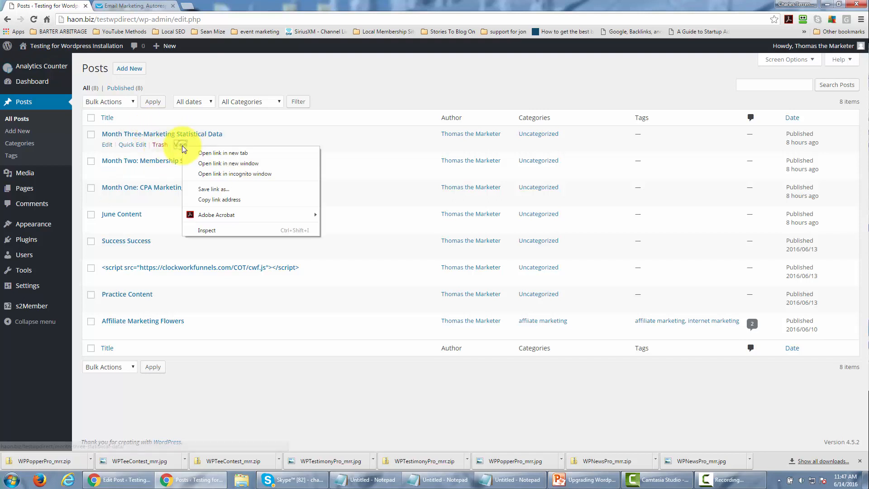
click(218, 197)
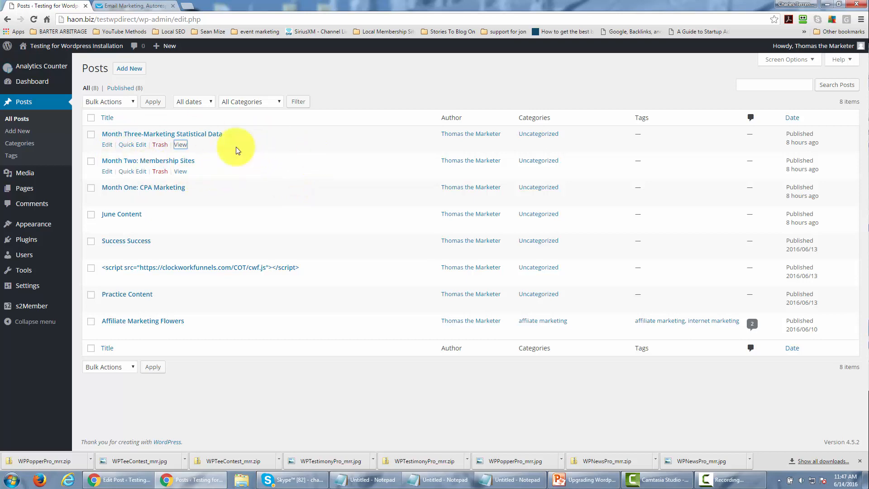
click(136, 6)
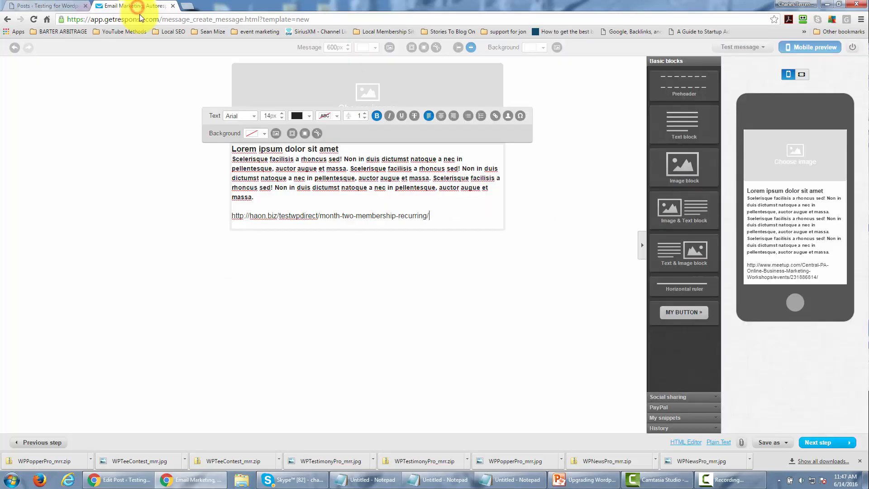